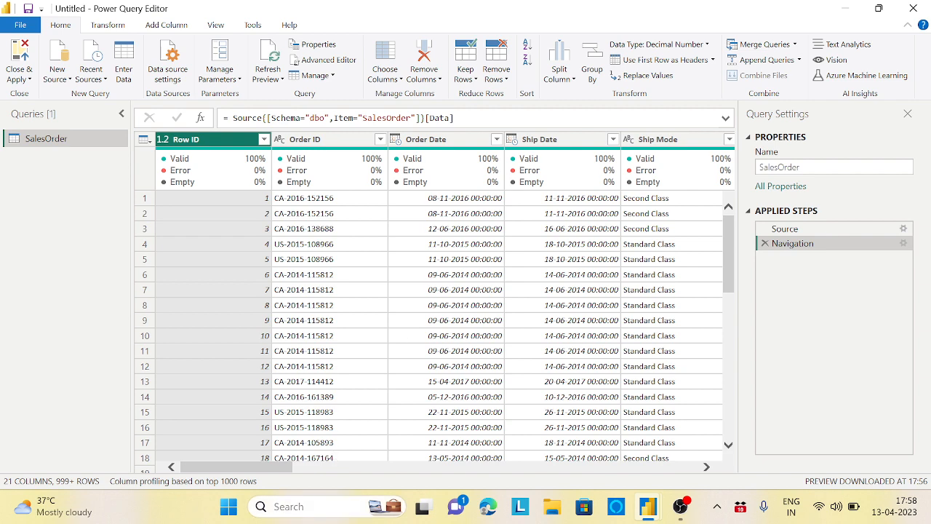
Step: Open Notepad and write the heading "Query Folding:-" followed by the line "relational database, odata"
left_click(357, 507)
left_click(329, 229)
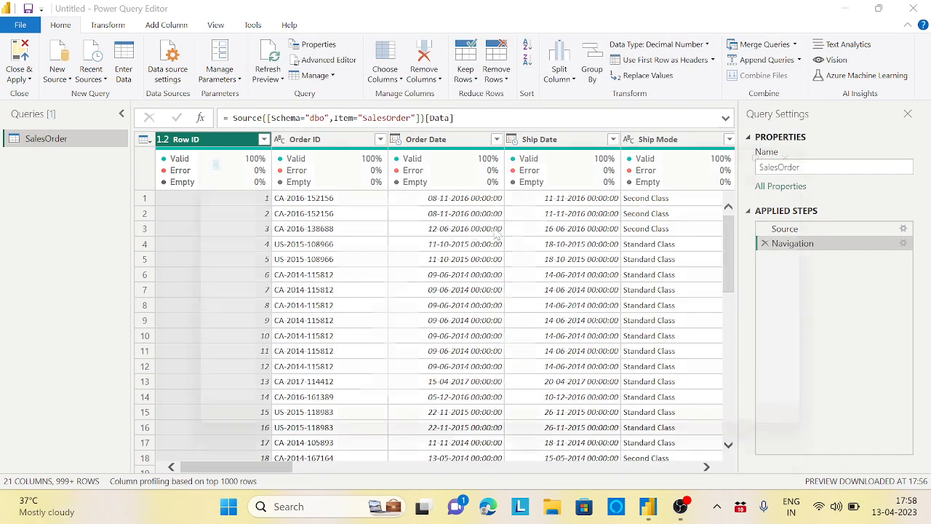
type("Que")
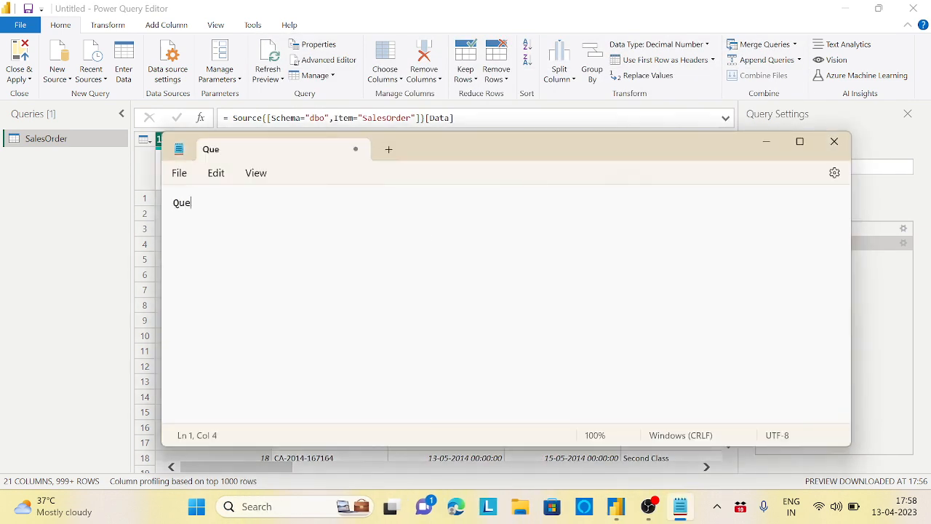
type("ry Foldin")
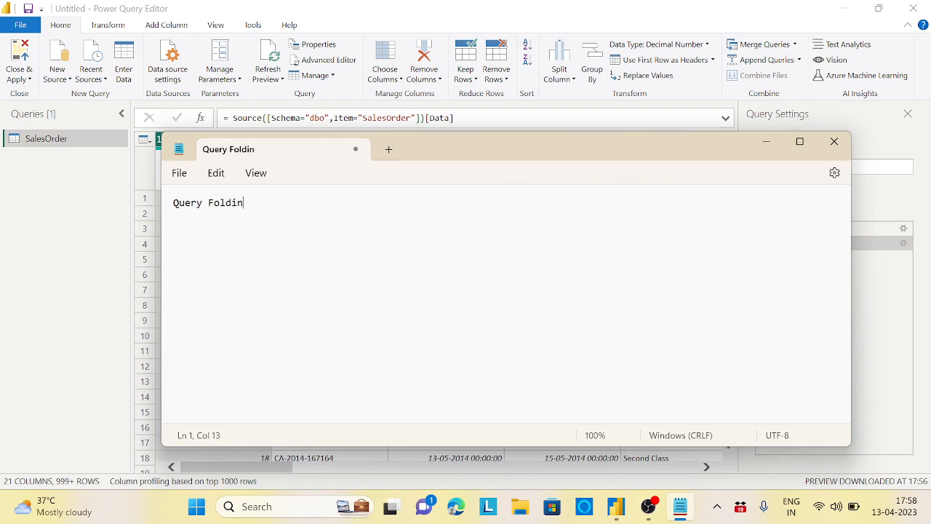
type("g:-")
key("Return")
key("Return")
type("relational database")
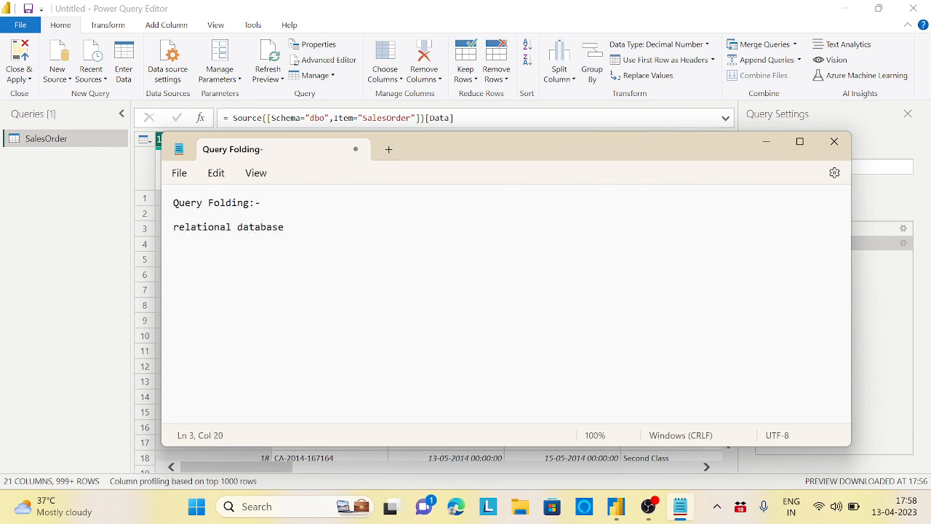
type(", odata")
Step: Add the line "it will never into existence incase of files(excel,csv)" below the data source line in the note
key("Return")
key("Return")
type("it will never int")
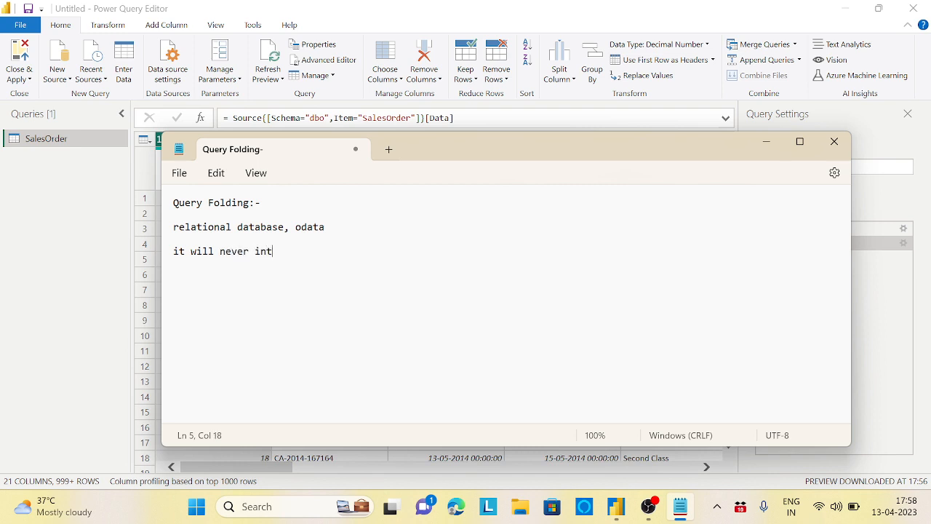
type("o existence incase of")
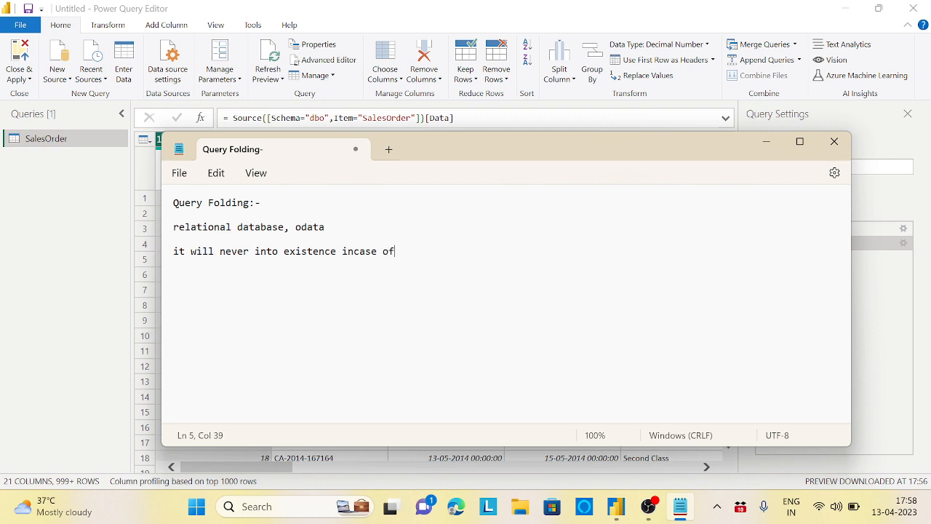
type(" files(excel,csv)")
Step: Add the line "Power Query translates the transformations into the language of datasource system" to the note
key("Return")
type("Powrr")
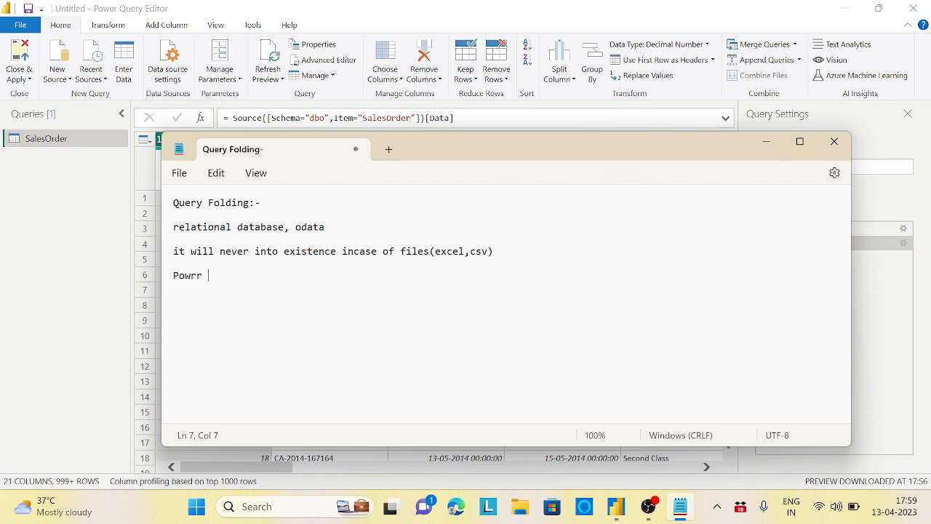
key("BackSpace")
key("BackSpace")
type("er Query translates ")
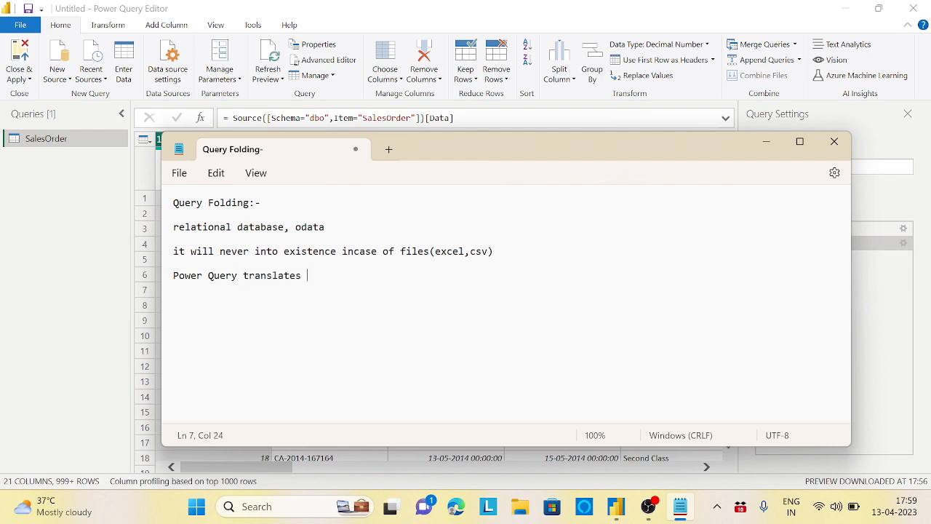
type("the transformations")
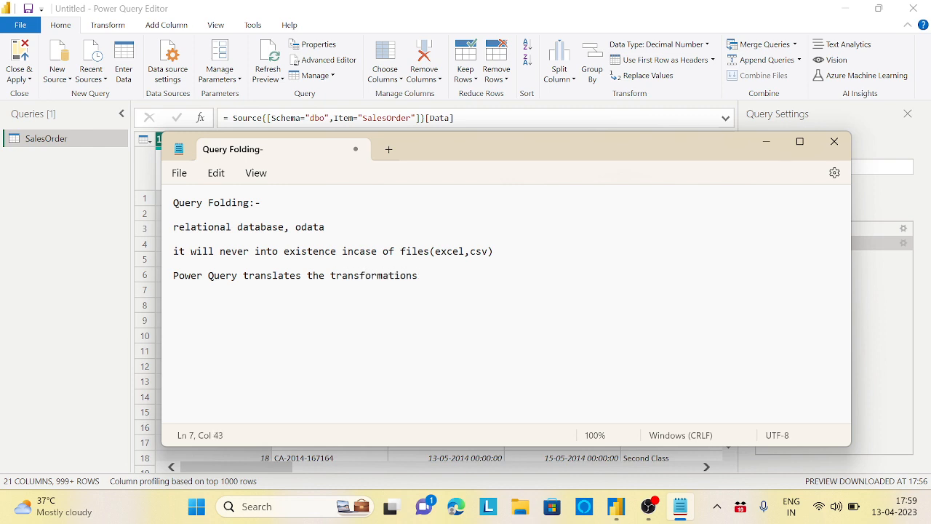
type(" into the language o")
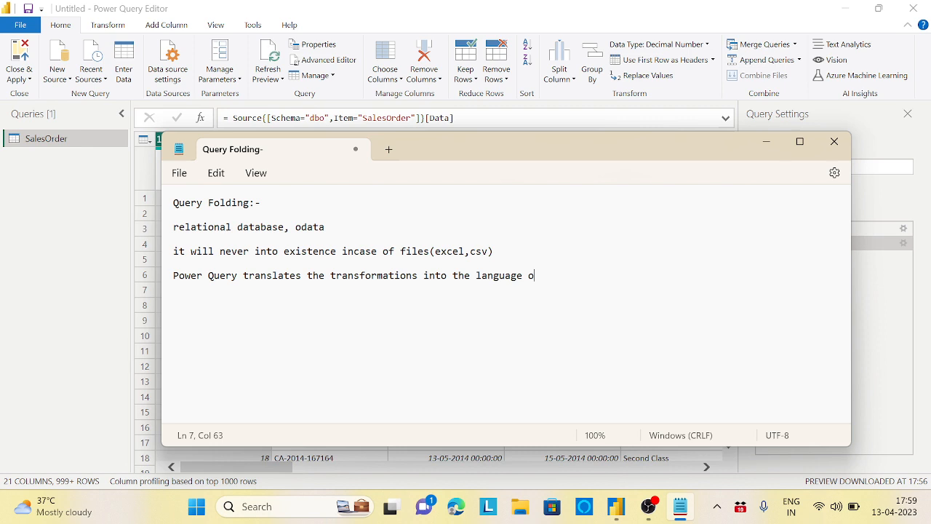
type("f datasource syste")
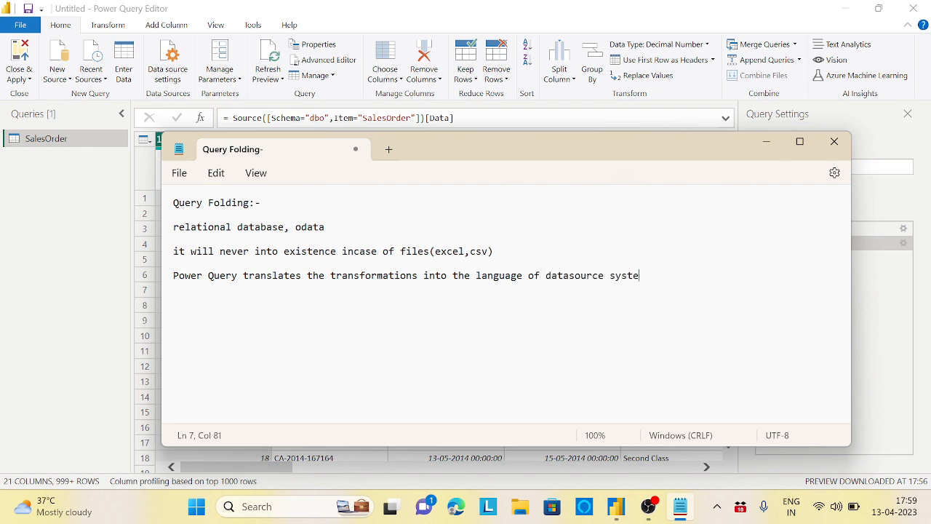
type("m")
Step: Add the example line "sql server(SQL language)" below the translation sentence, separated by a blank line
key("Return")
key("Return")
type("sql ser")
type("er")
key("BackSpace")
key("BackSpace")
type("ver(sql")
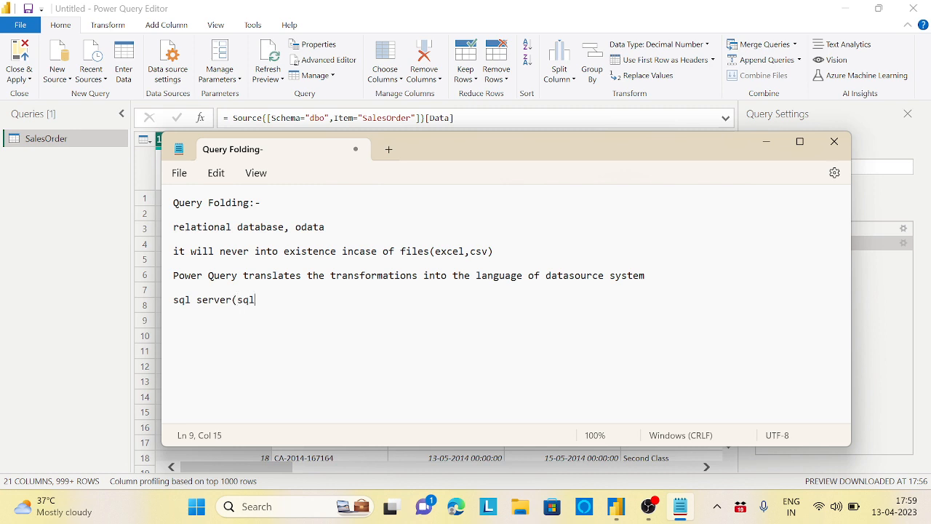
key("BackSpace")
key("BackSpace")
key("BackSpace")
type("SQL language)")
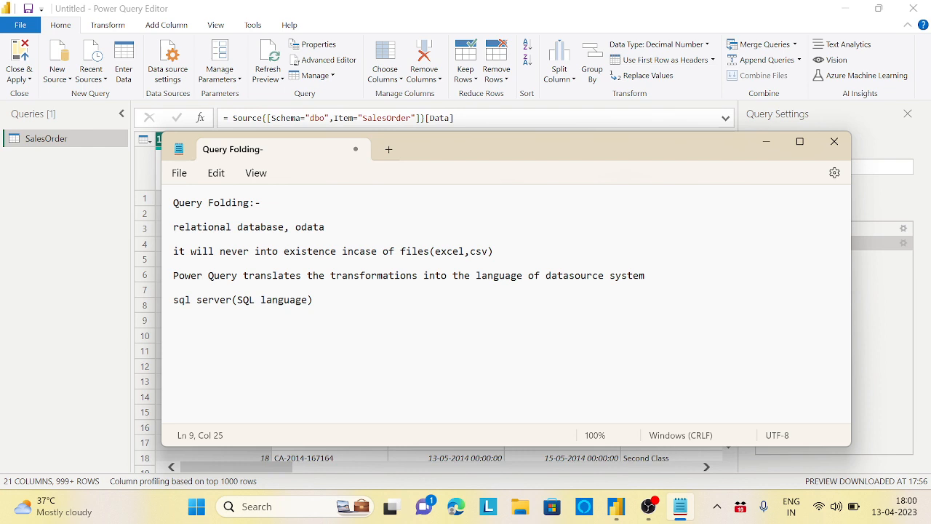
Step: Start a numbered list under the SQL server line with the item "1. Pivoting"
key("Return")
key("Return")
type("1. Pv")
type("itin")
key("BackSpace")
key("BackSpace")
key("BackSpace")
key("BackSpace")
key("BackSpace")
type("ivo")
type("tinf")
key("BackSpace")
type("g")
Step: Add the list items "2. Index" and "3. Complext Custom Function", and highlight all three numbered items
key("Return")
type("2.")
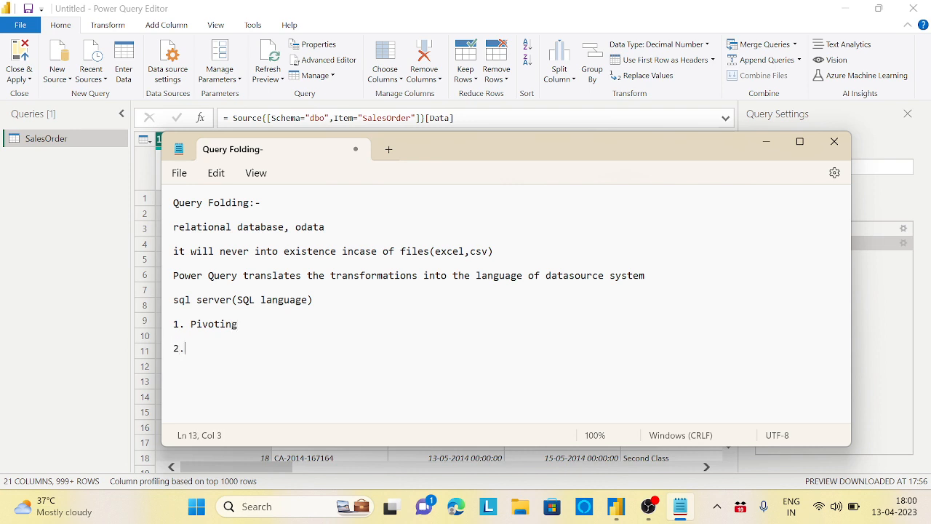
type(" Indexi")
key("BackSpace")
key("Return")
key("Return")
type("3. Complext Custome")
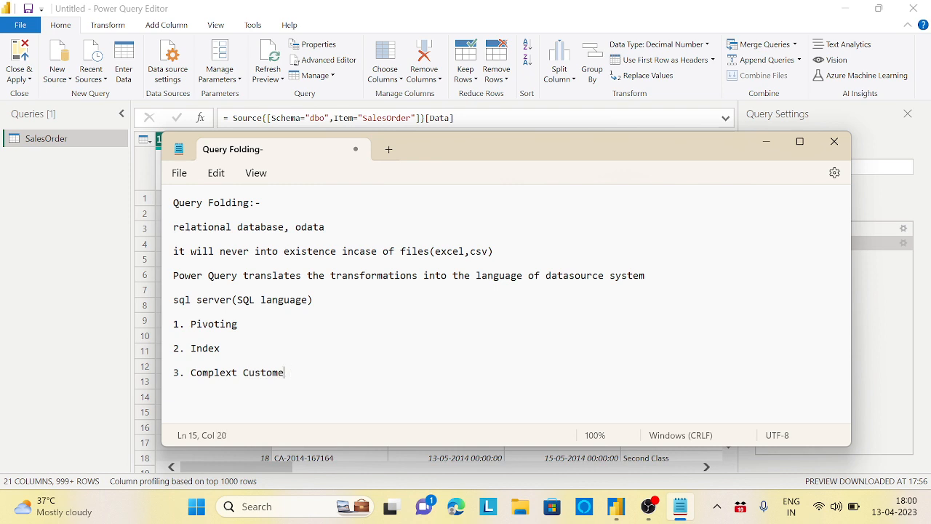
key("BackSpace")
type("Function")
left_click_drag(173, 324, 332, 373)
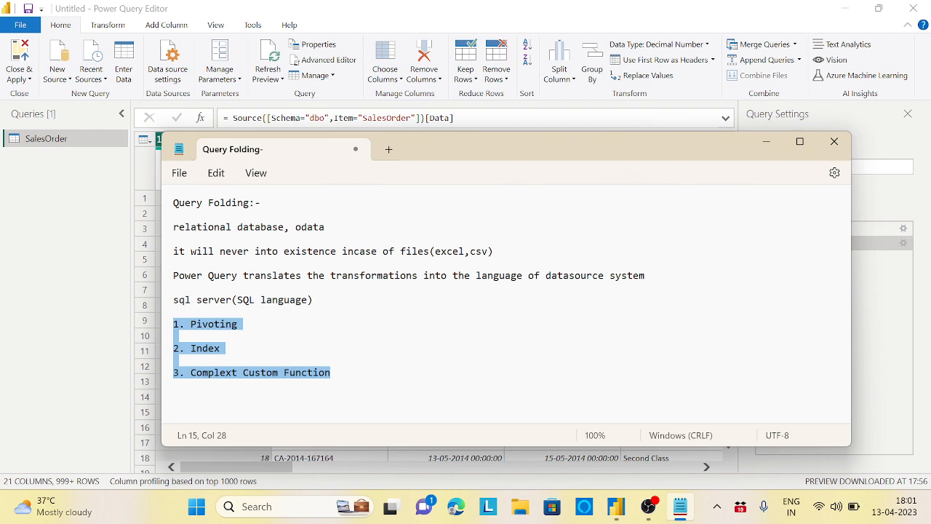
Step: Switch back to Power Query Editor and view the SQL Server connection settings of the Source step without changing them
left_click(767, 144)
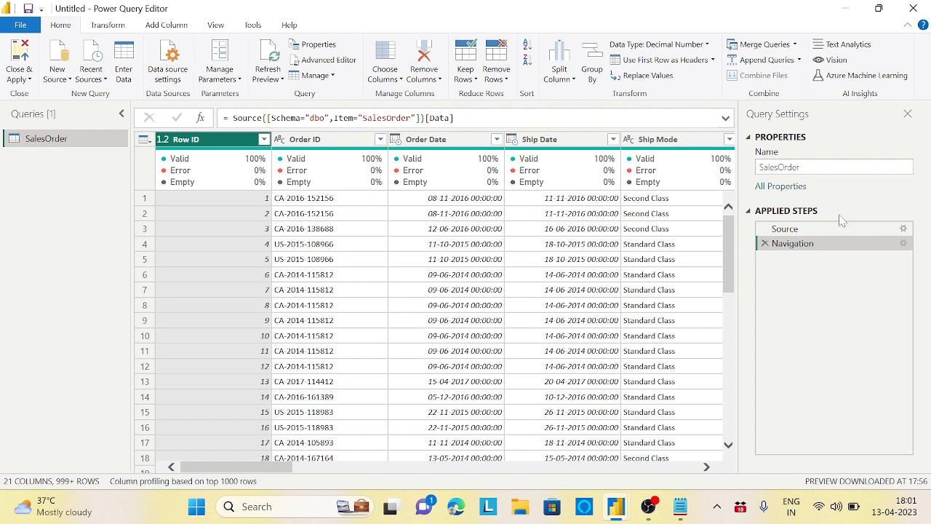
left_click(905, 231)
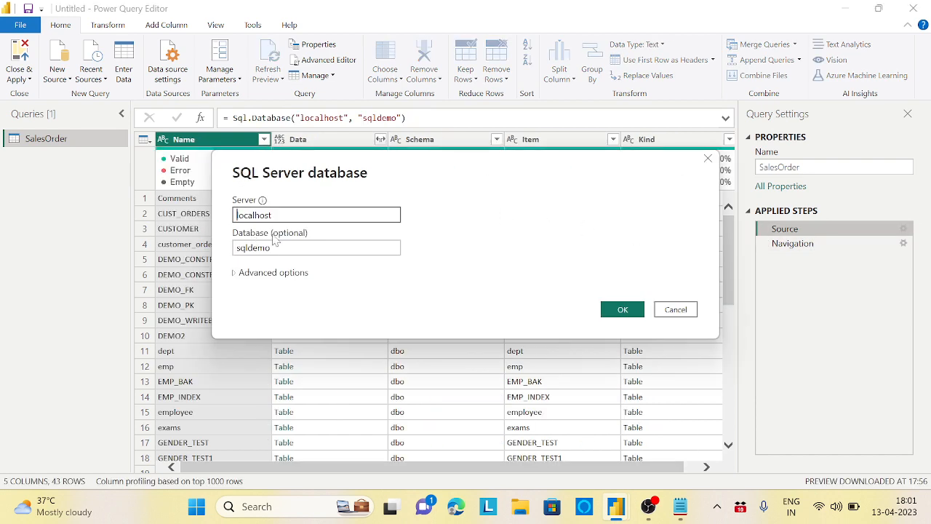
left_click(675, 310)
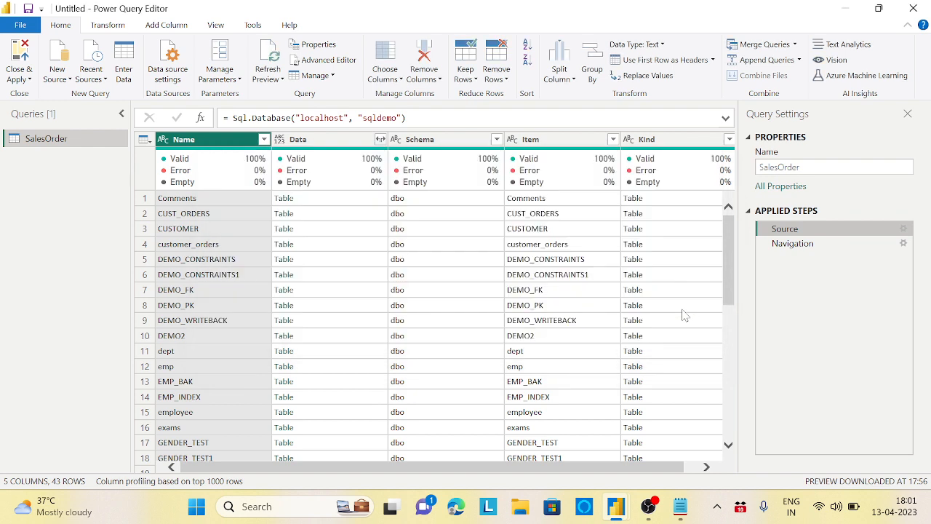
Step: Examine the native query behind the Navigation step, highlighting the full SELECT statement, and close it
left_click(797, 247)
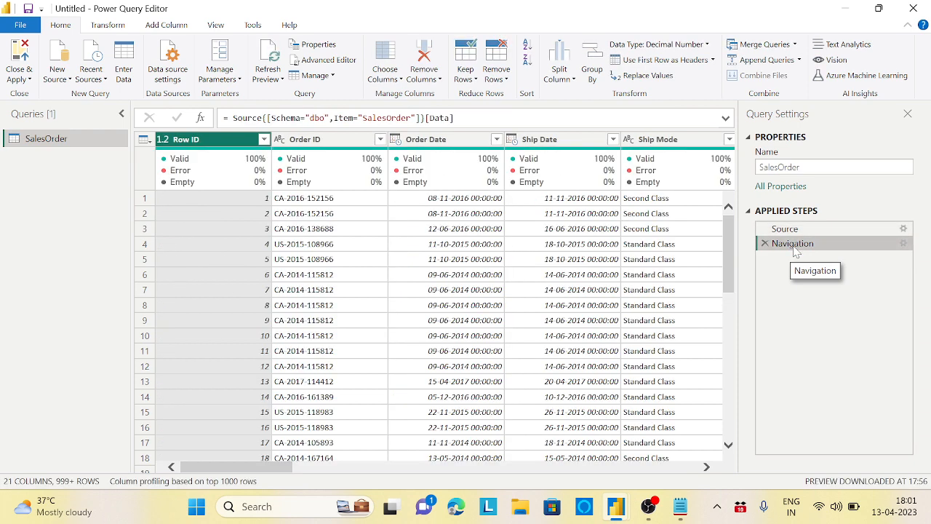
right_click(796, 250)
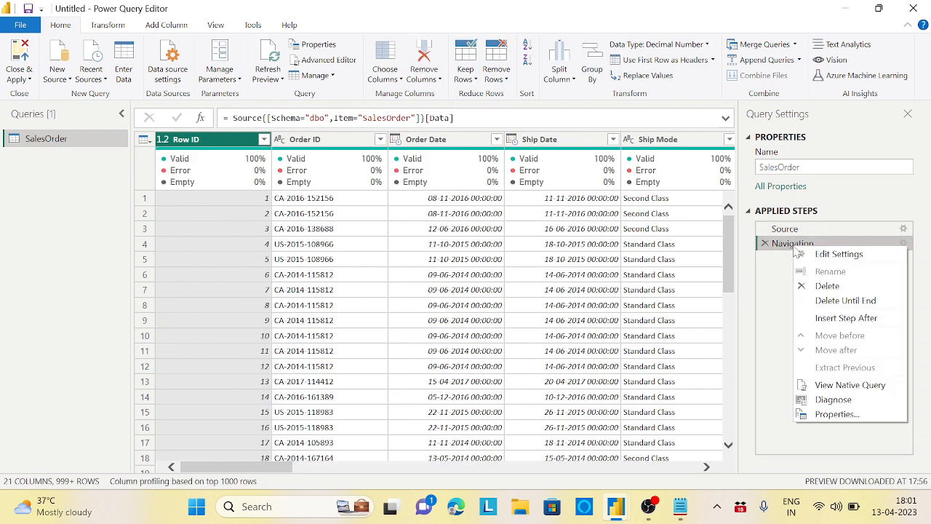
left_click(850, 385)
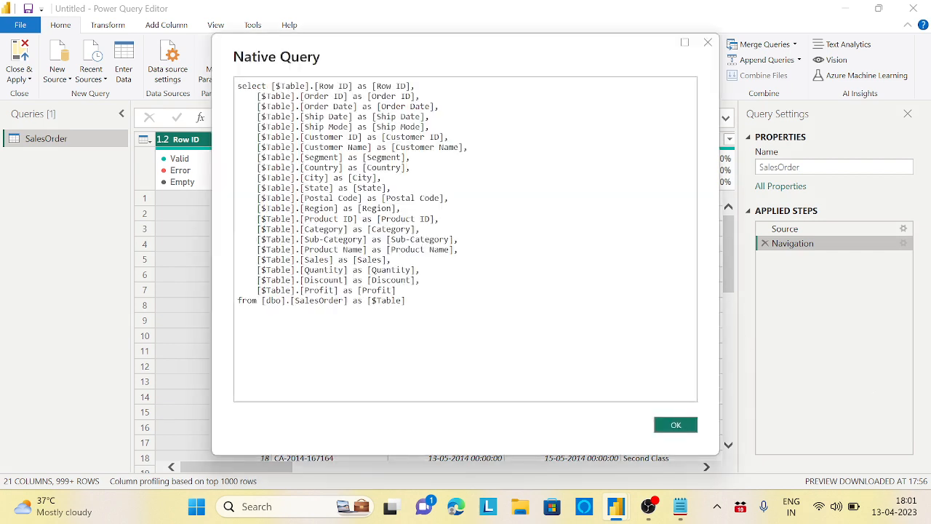
left_click_drag(238, 86, 406, 300)
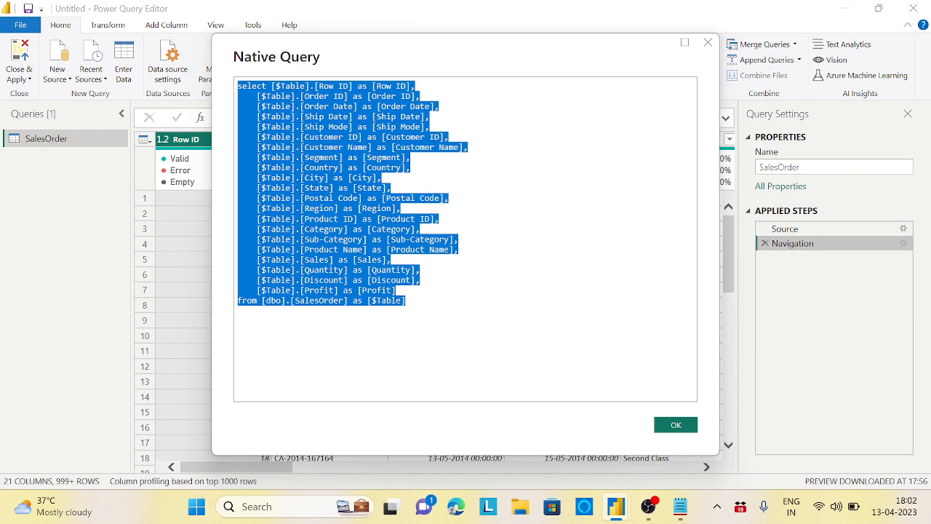
left_click(682, 426)
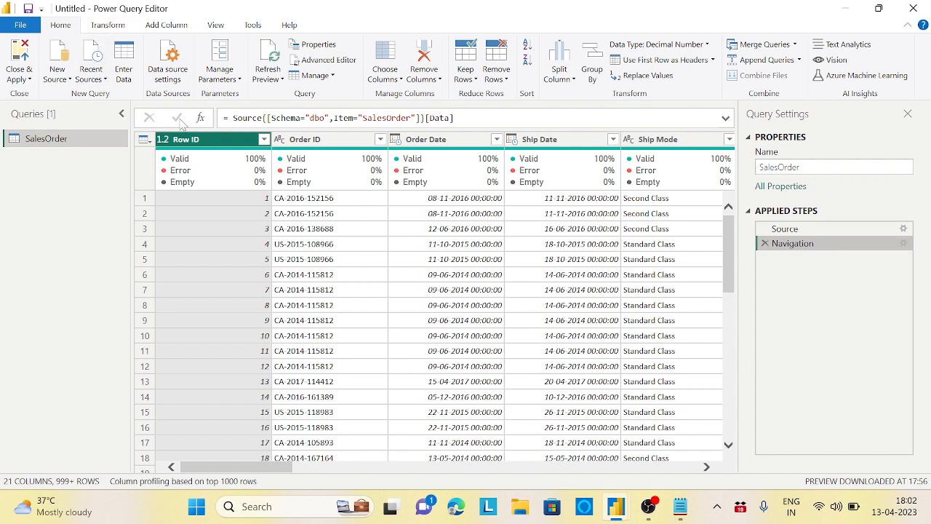
Step: Keep only the Order Date, Ship Date, Country, City, Sales and Quantity columns in the SalesOrder query
left_click(400, 81)
left_click(407, 96)
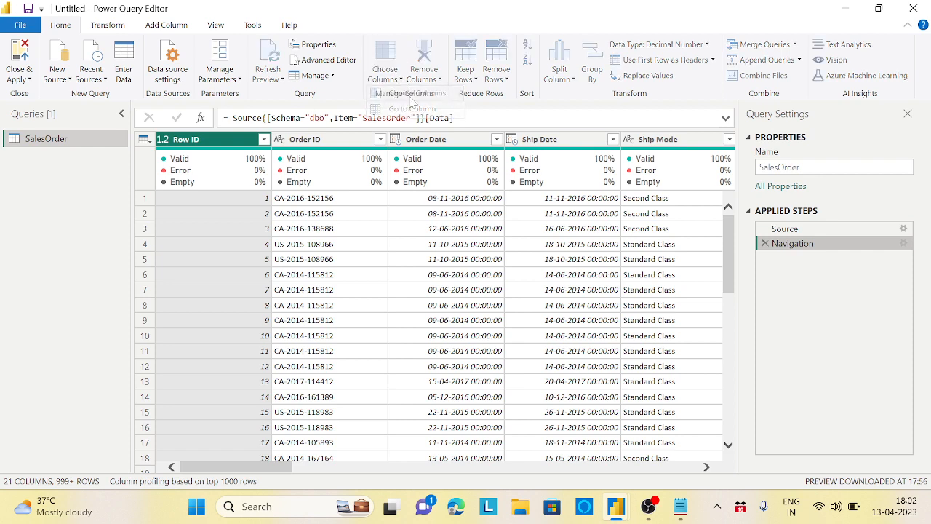
left_click(372, 114)
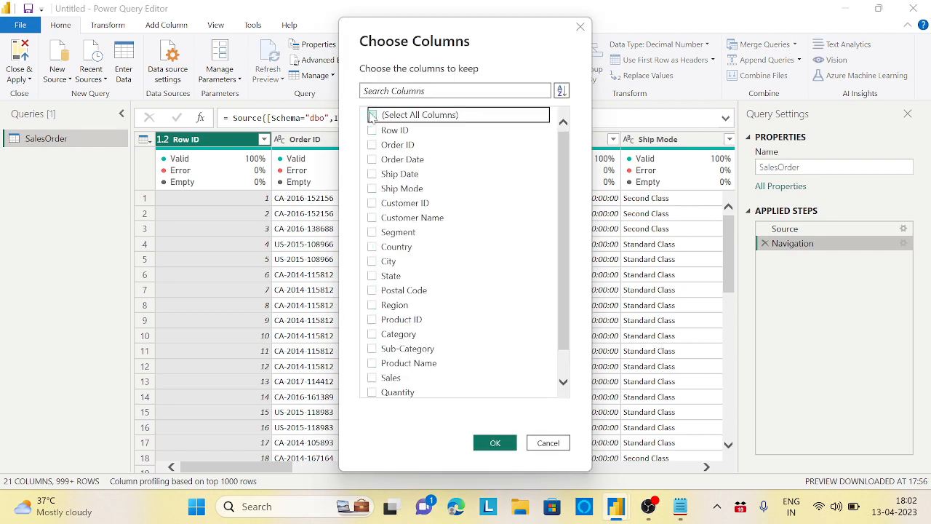
left_click(372, 159)
left_click(372, 173)
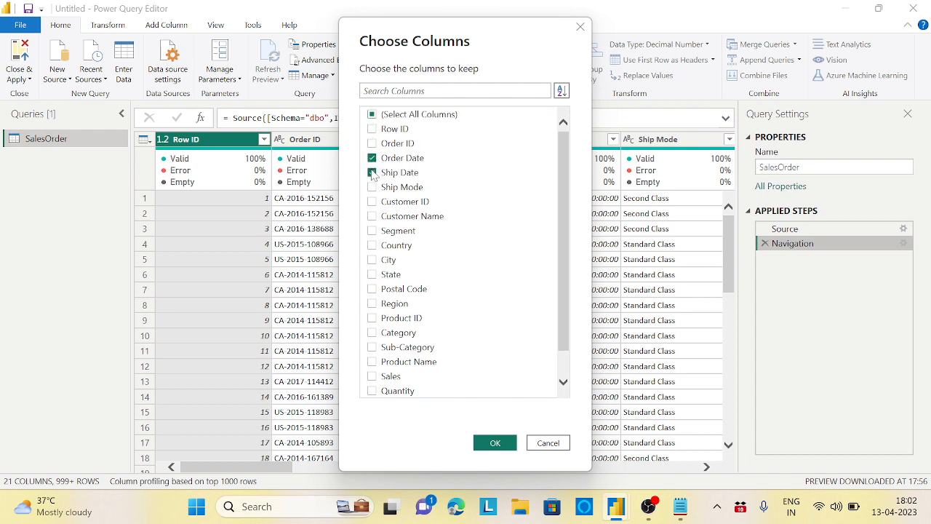
left_click(372, 376)
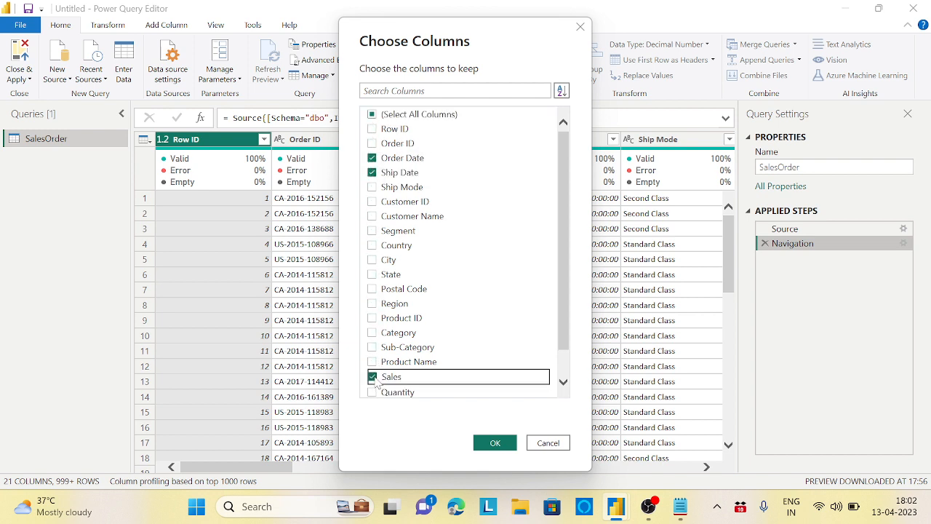
left_click(372, 391)
left_click(372, 245)
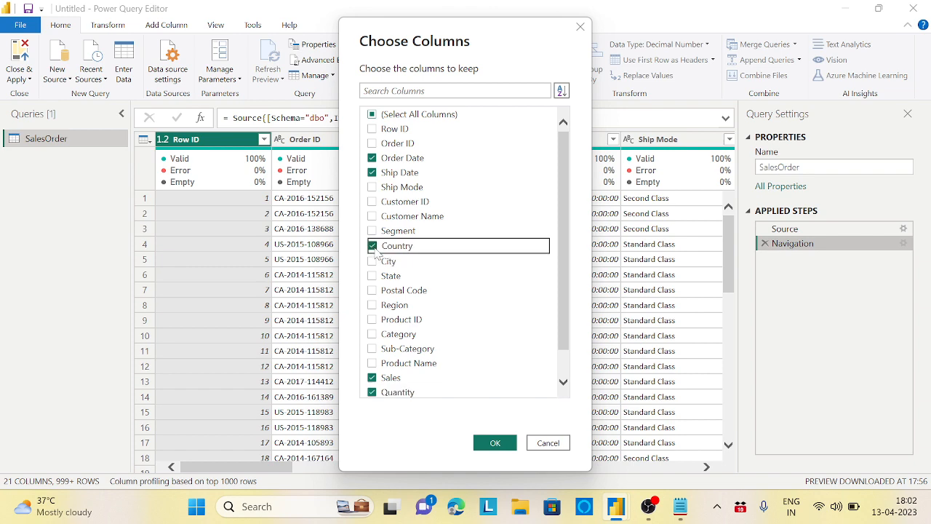
left_click(372, 260)
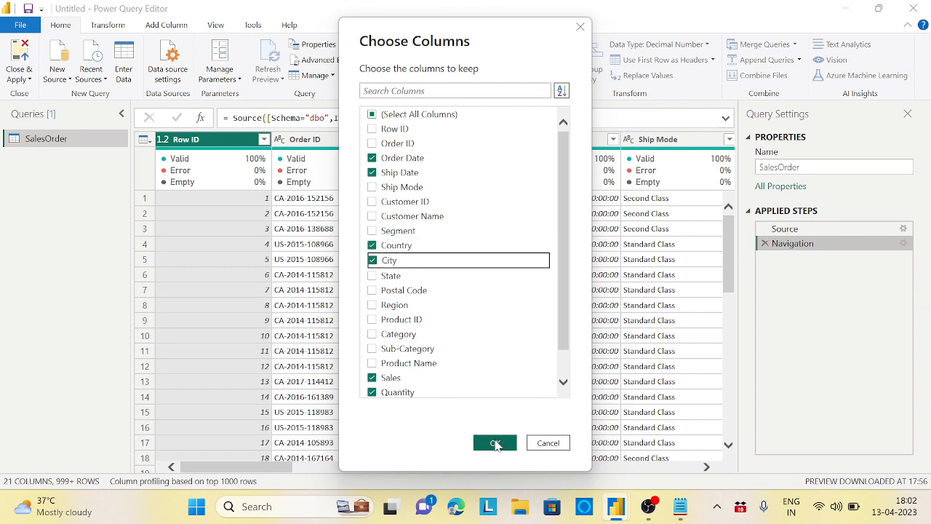
left_click(496, 443)
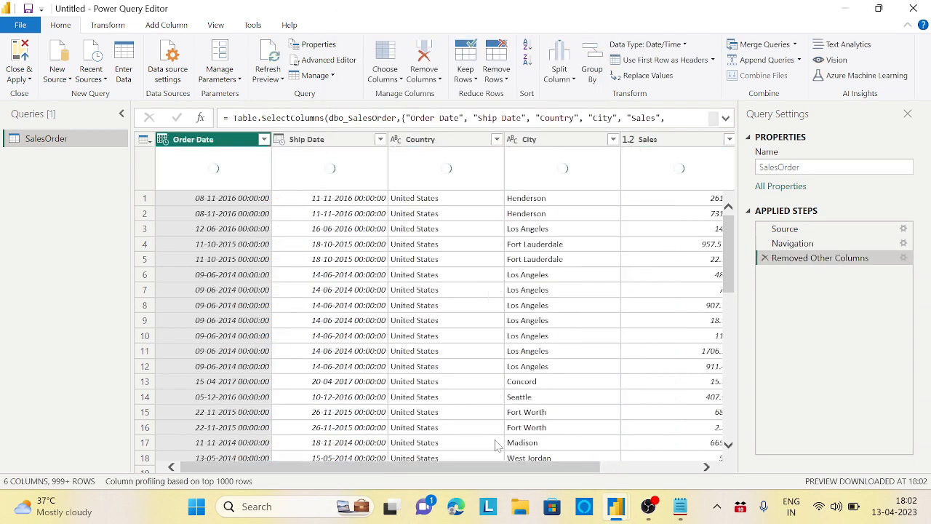
Step: Examine the native query of the Removed Other Columns step, highlighting its source table, and close it
right_click(818, 260)
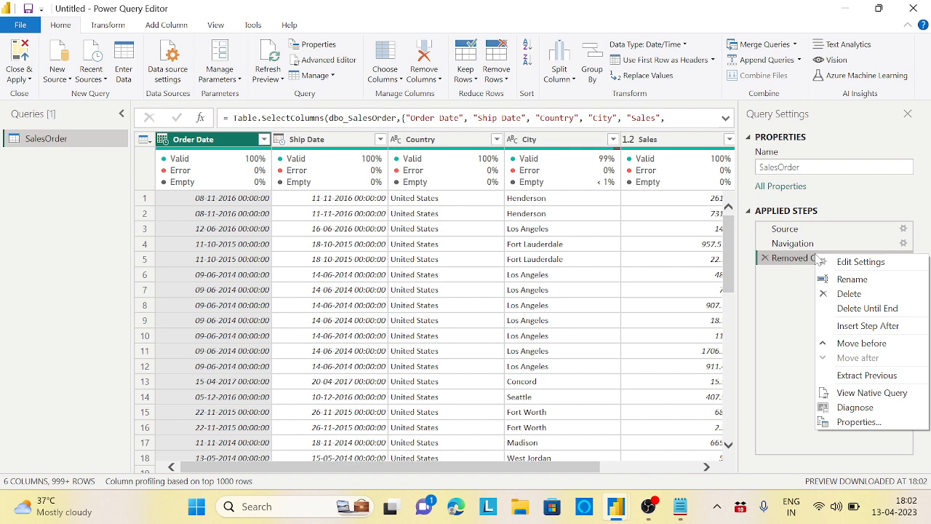
left_click(887, 396)
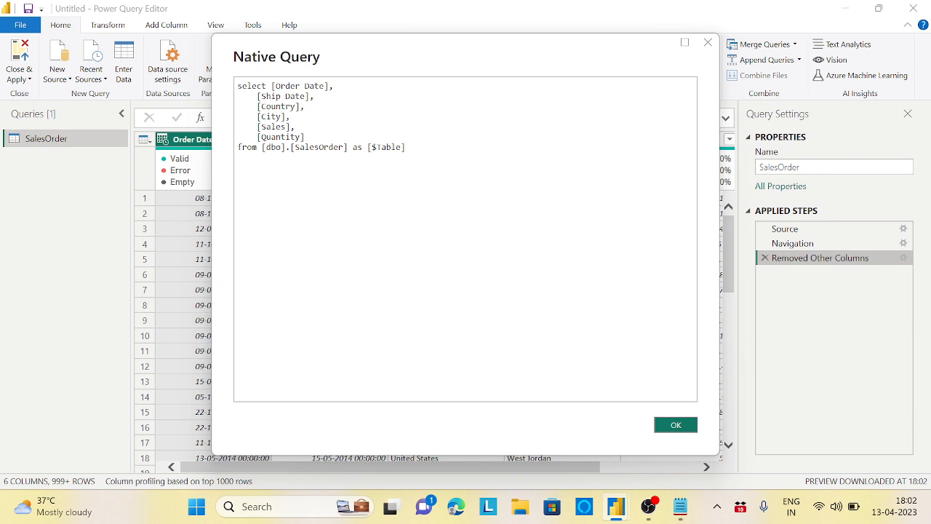
left_click_drag(258, 147, 406, 148)
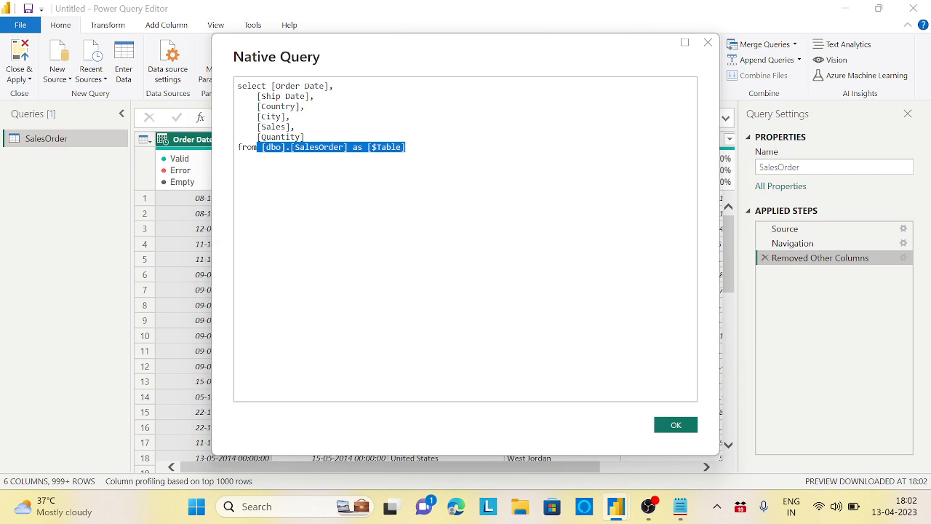
left_click(678, 425)
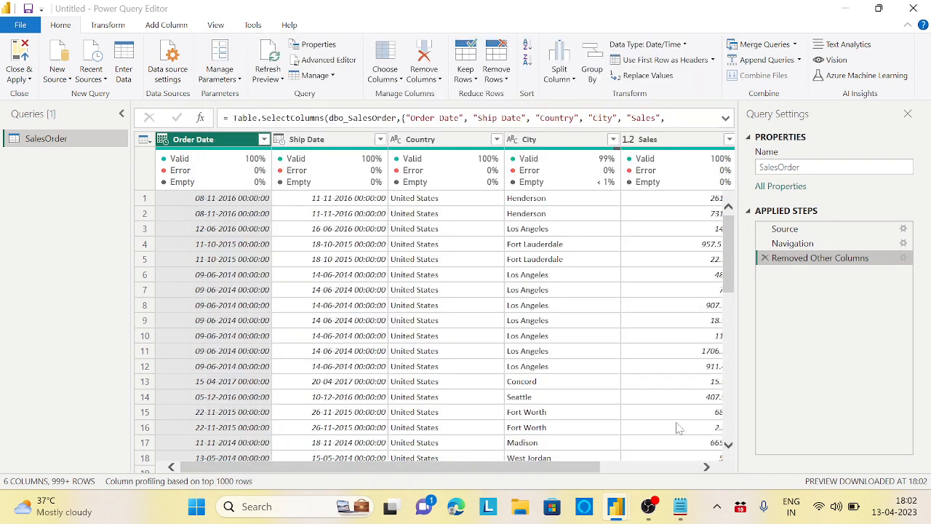
Step: Filter the City column of the SalesOrder query to keep only Arlington and Arvada
left_click(613, 139)
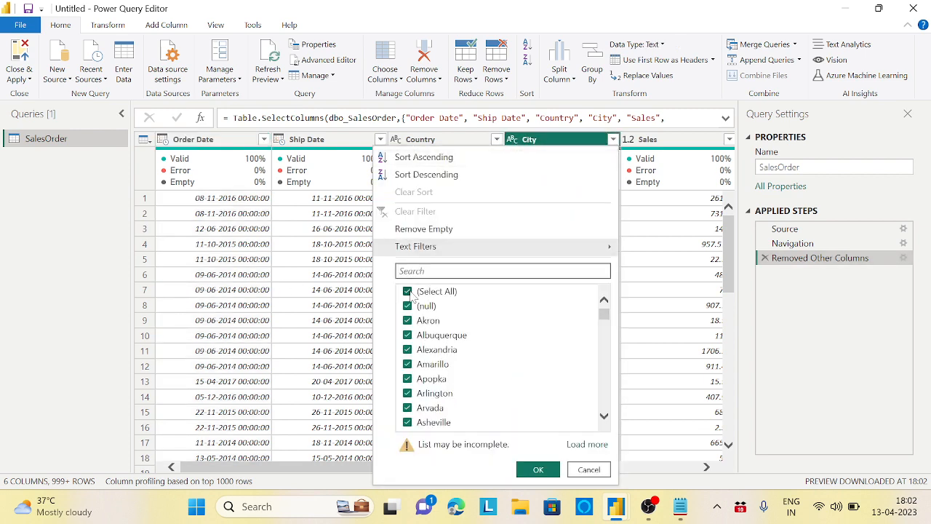
left_click(407, 292)
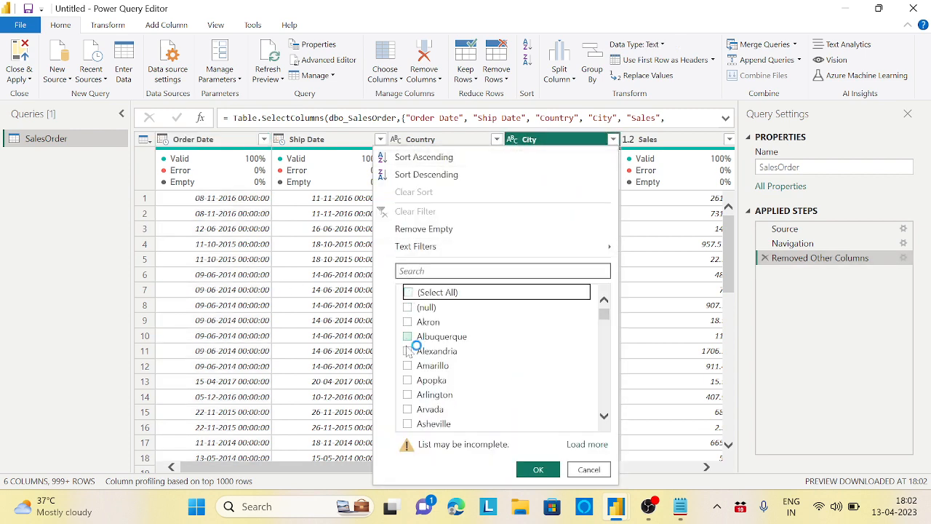
left_click(407, 394)
left_click(408, 410)
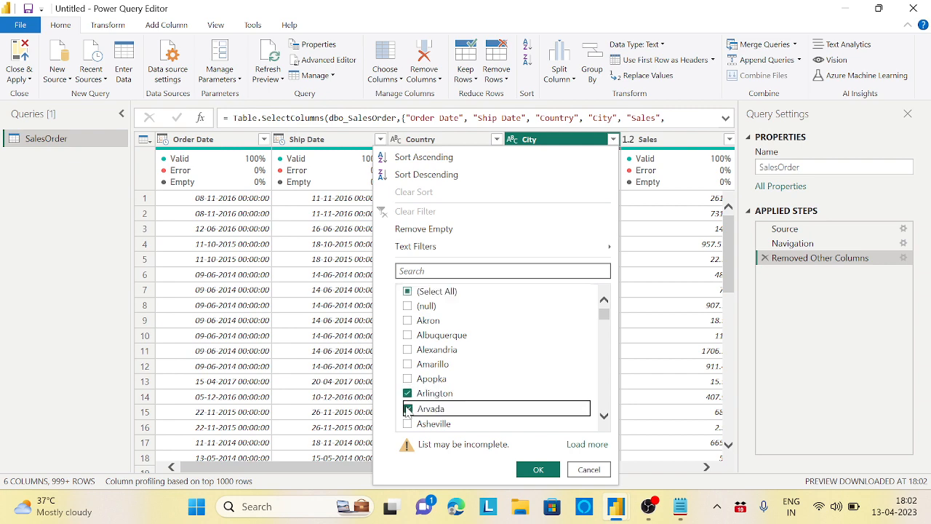
left_click(538, 470)
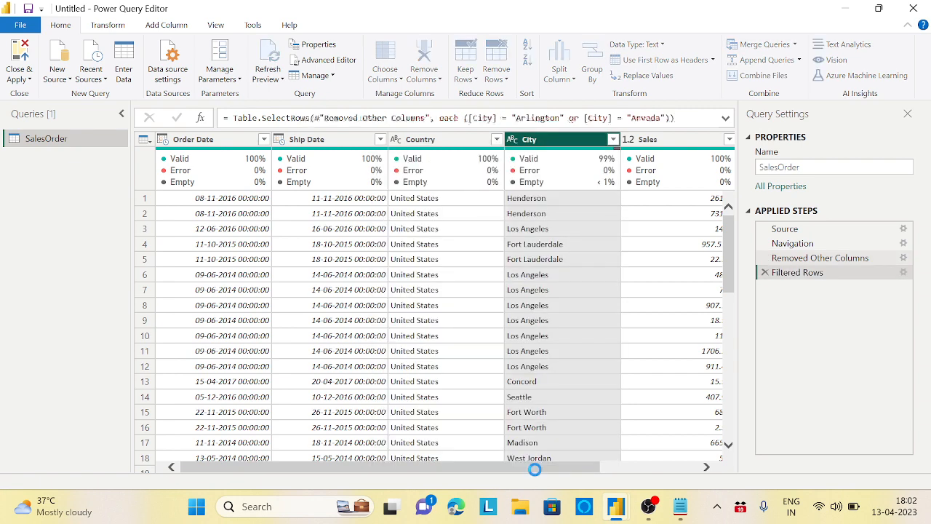
Step: Examine the native query of the Filtered Rows step, including its WHERE clause on City, and close it
right_click(800, 275)
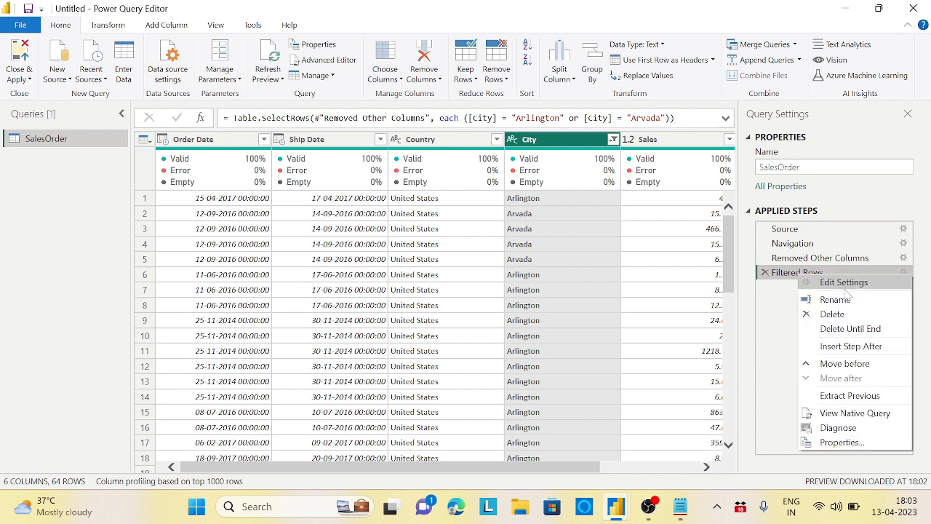
left_click(849, 413)
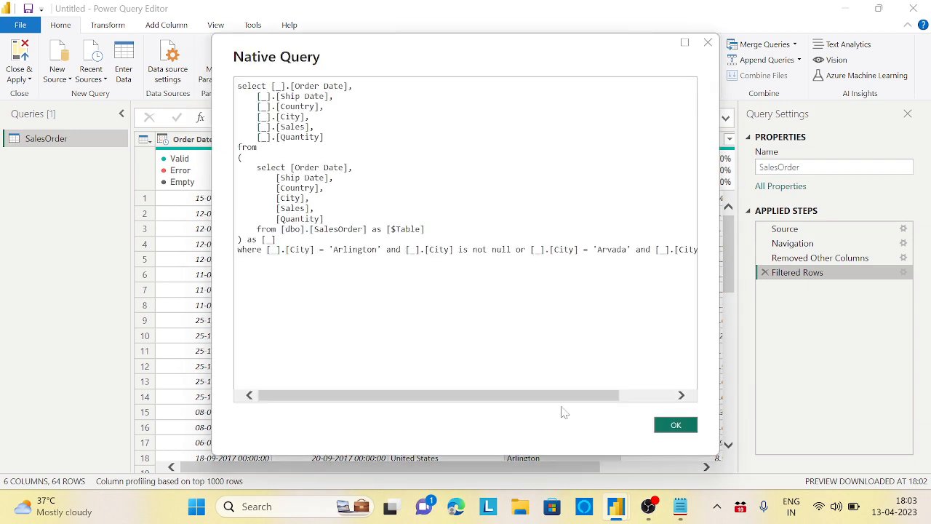
left_click(677, 426)
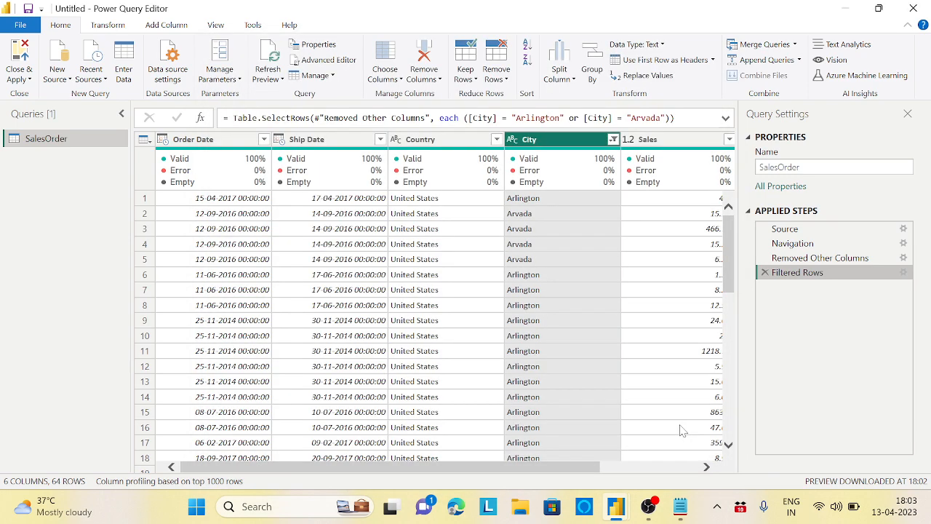
Step: Switch to the Query Folding notes in Notepad, review the numbered list of Pivoting, Index and custom function, and return to Power Query Editor
left_click(681, 506)
left_click(174, 336)
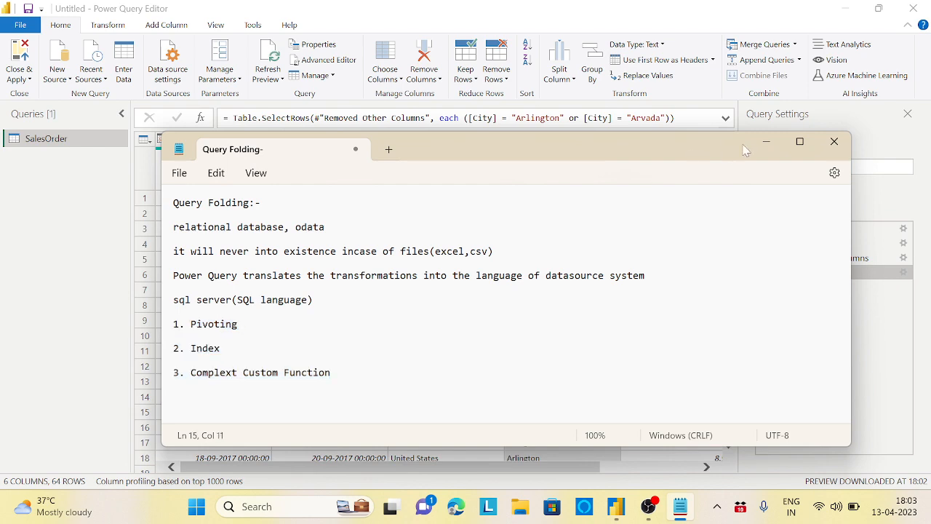
left_click(766, 145)
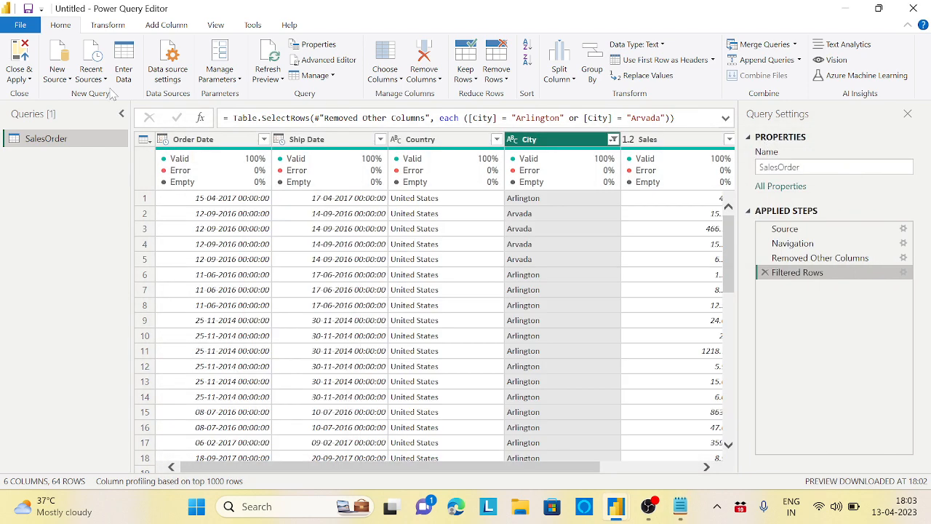
Step: Add an index column starting from 1 to the SalesOrder query and check whether a native query is available for that step
left_click(179, 27)
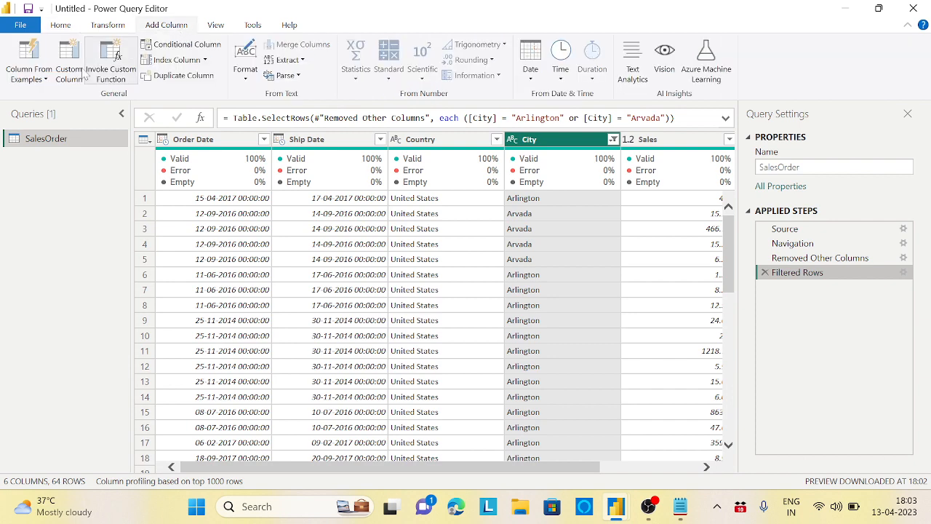
left_click(205, 60)
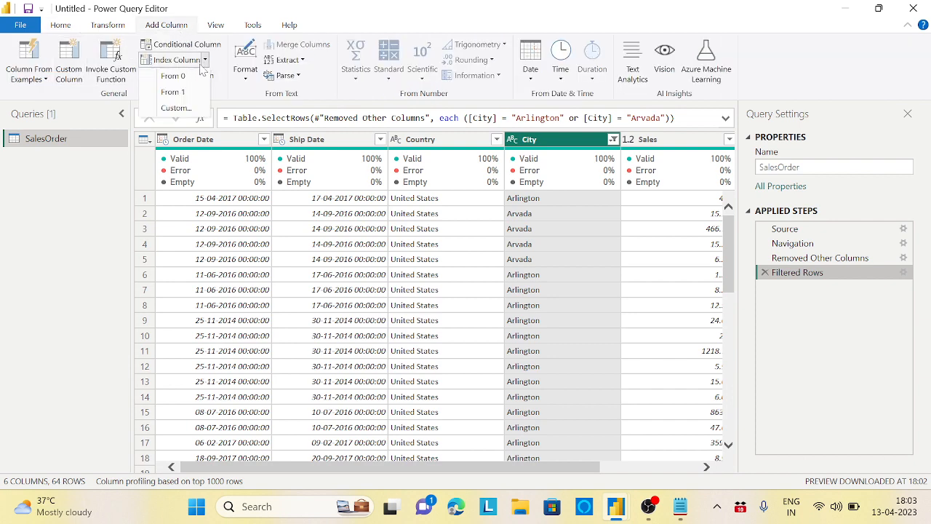
left_click(178, 95)
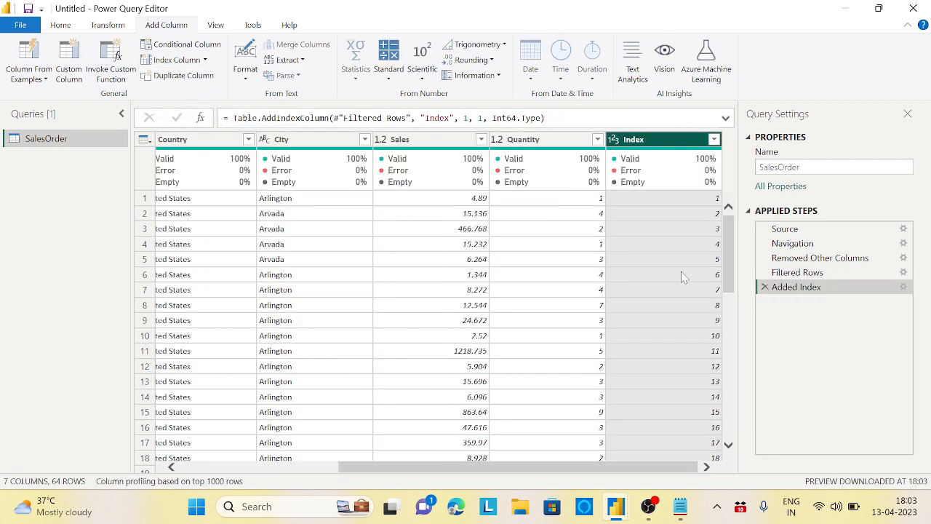
right_click(824, 290)
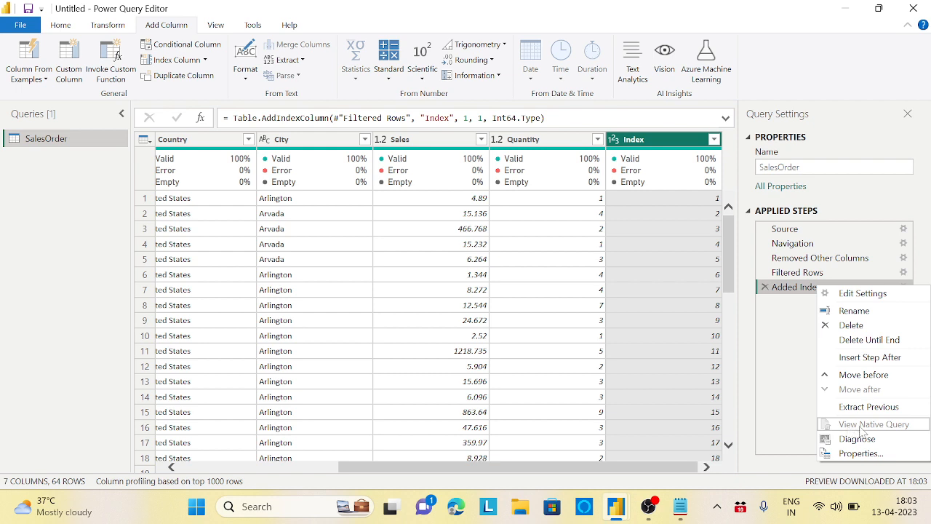
left_click(800, 348)
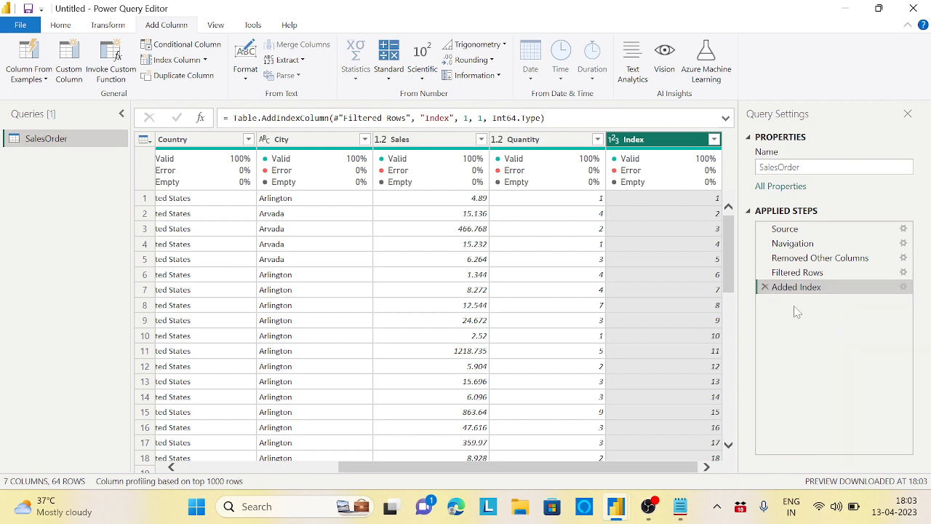